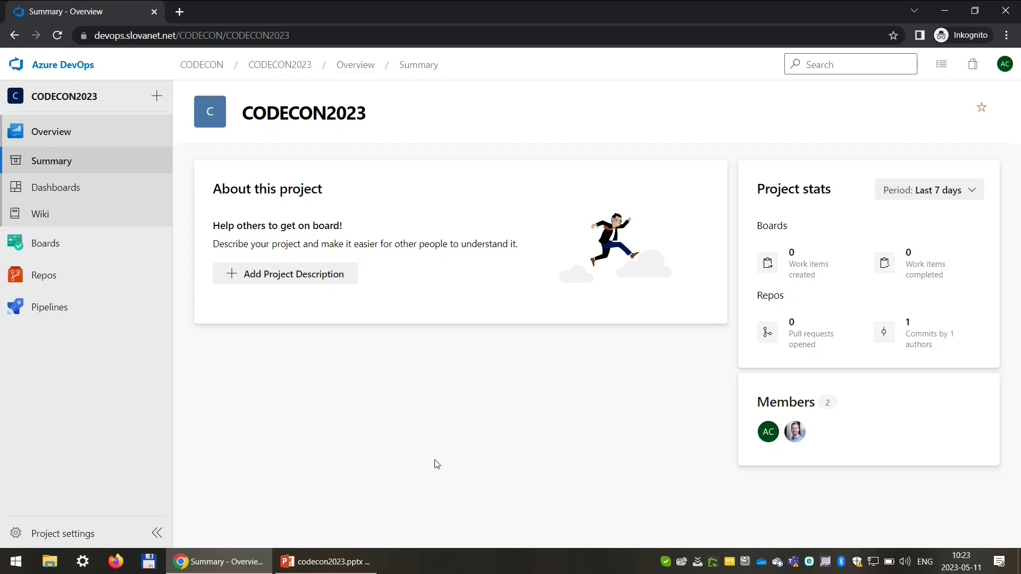
Open the shared Agenda query of the project and view its task "Čo nám chýba v Azure DevOps?"
left_click(80, 247)
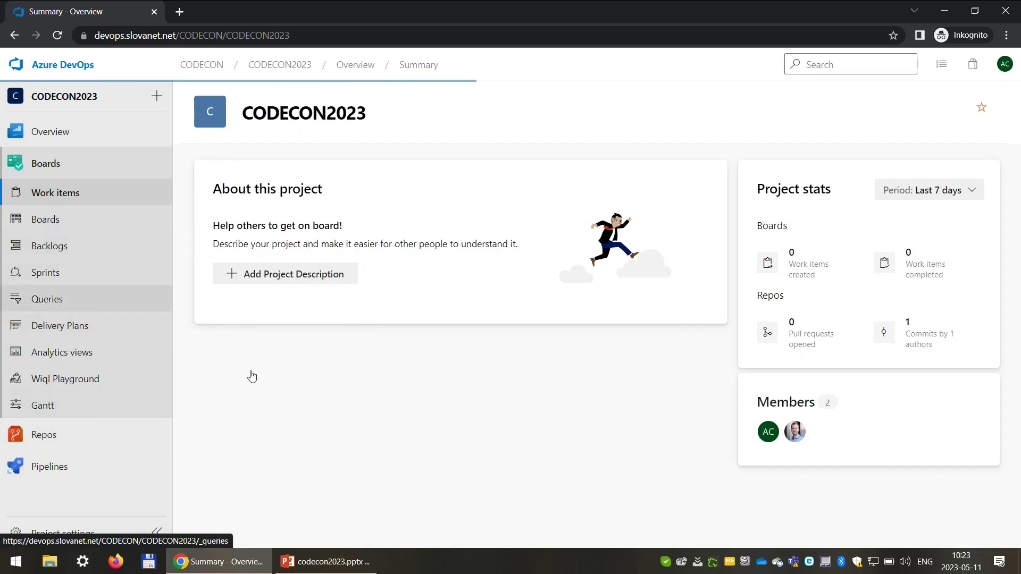
left_click(63, 299)
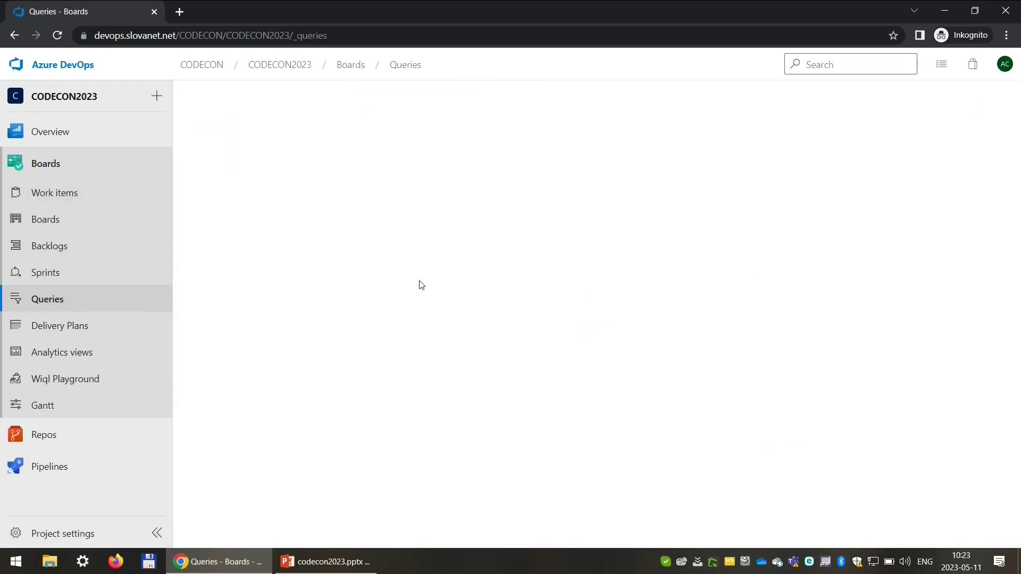
left_click(245, 206)
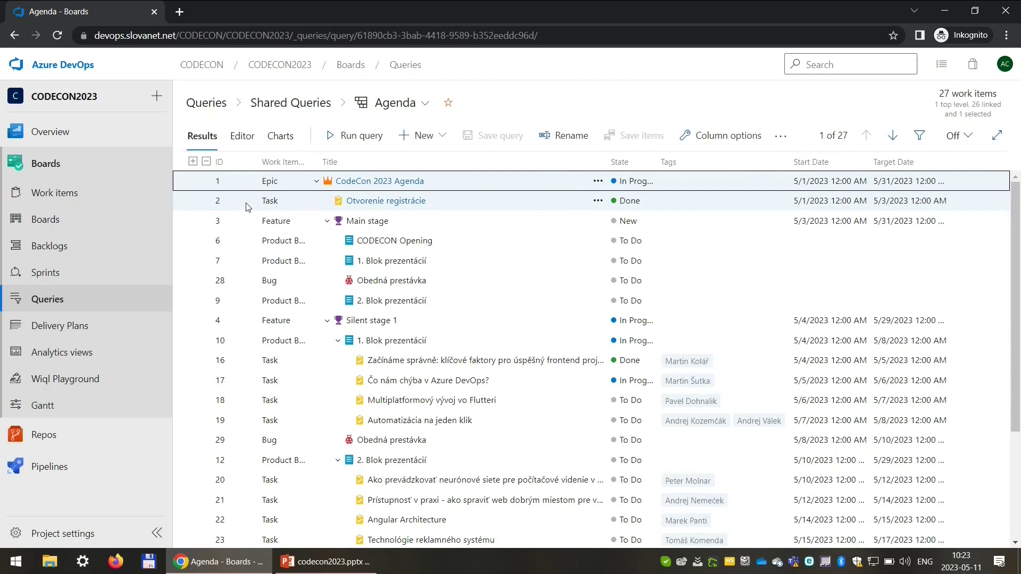
left_click(412, 381)
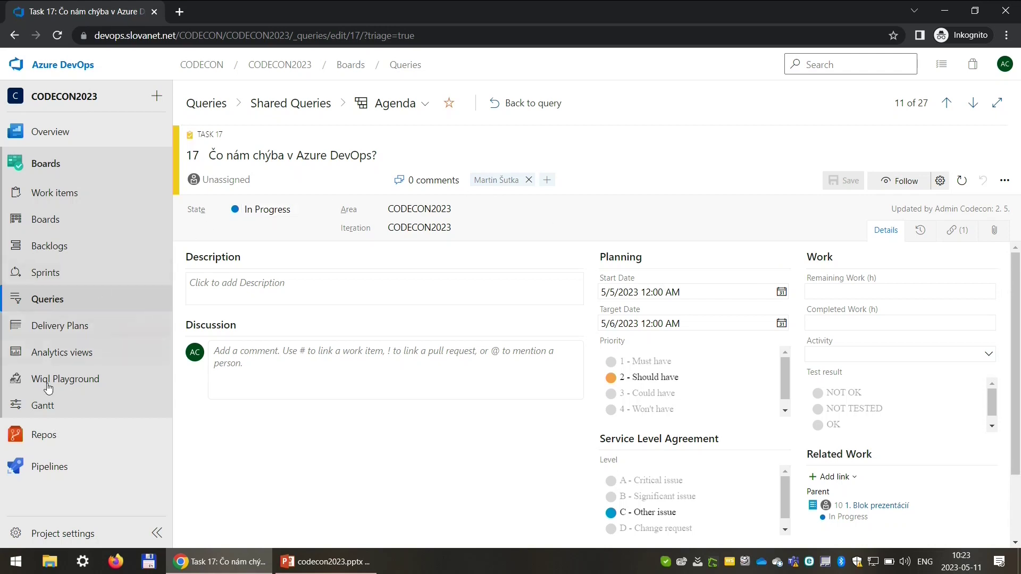
Show the Agenda query as a Gantt chart, collapsed except for the "1. Blok prezentácií" tasks under Silent stage 1
left_click(45, 403)
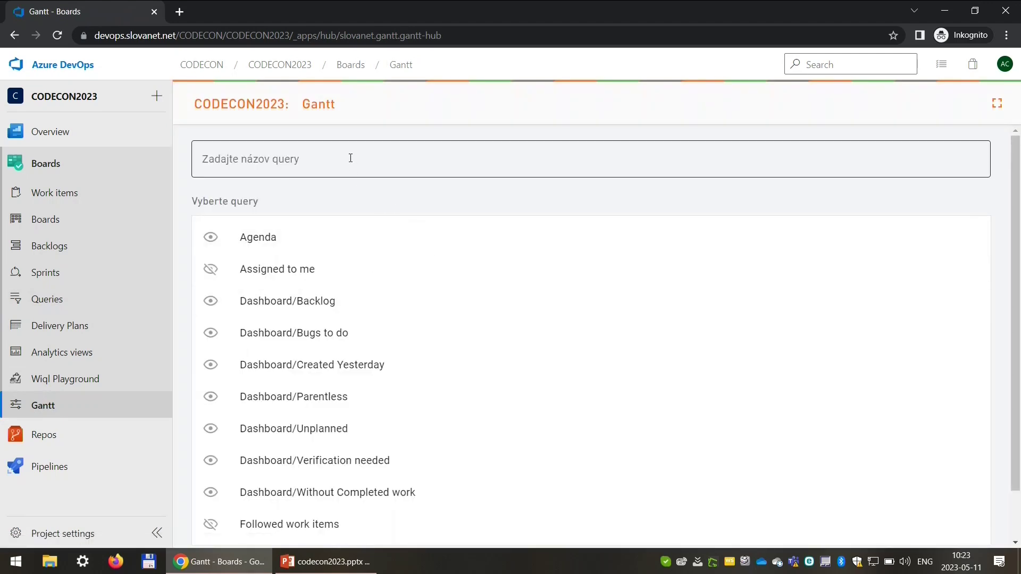
left_click(266, 240)
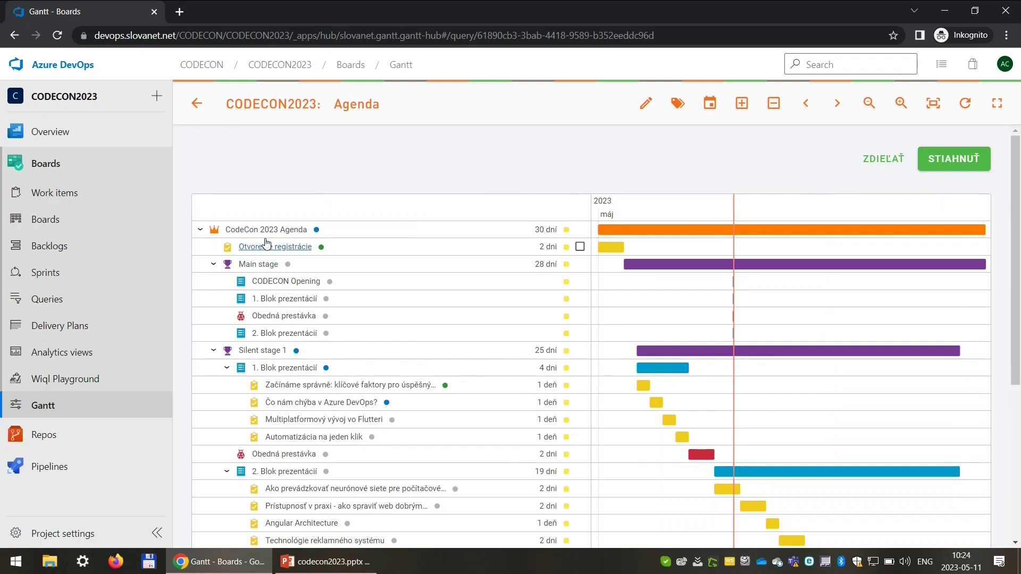
left_click(774, 113)
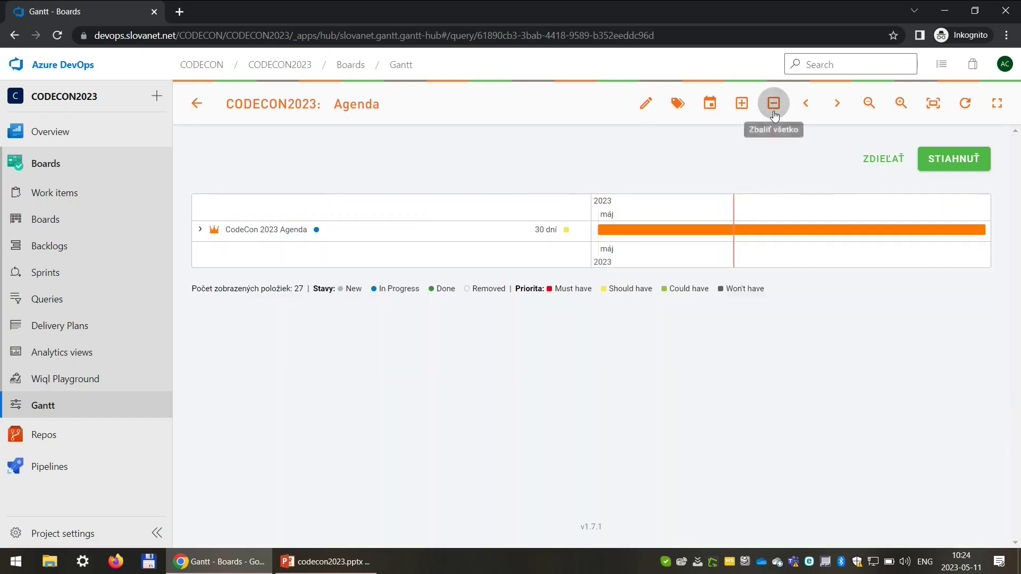
left_click(198, 229)
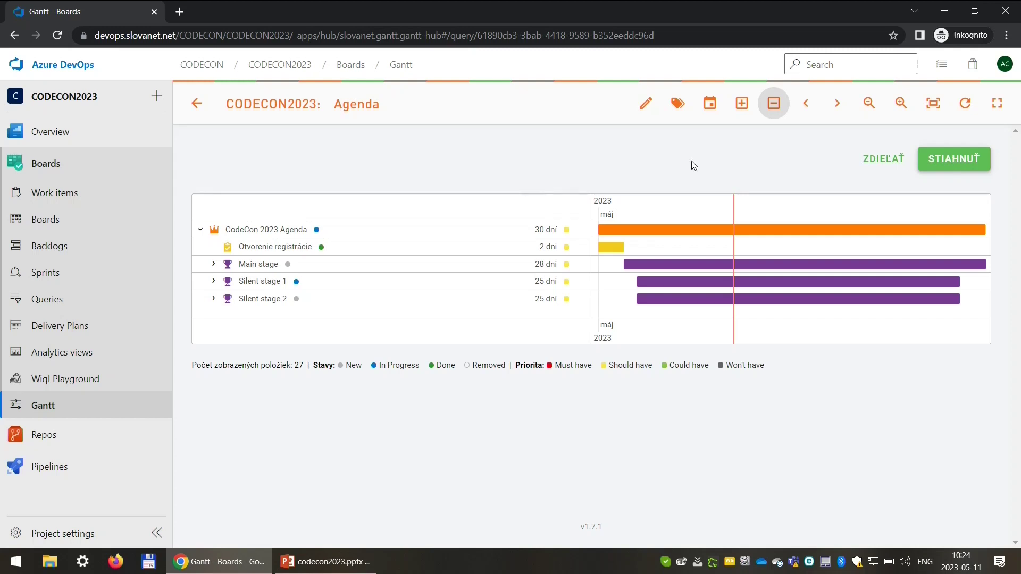
left_click(214, 281)
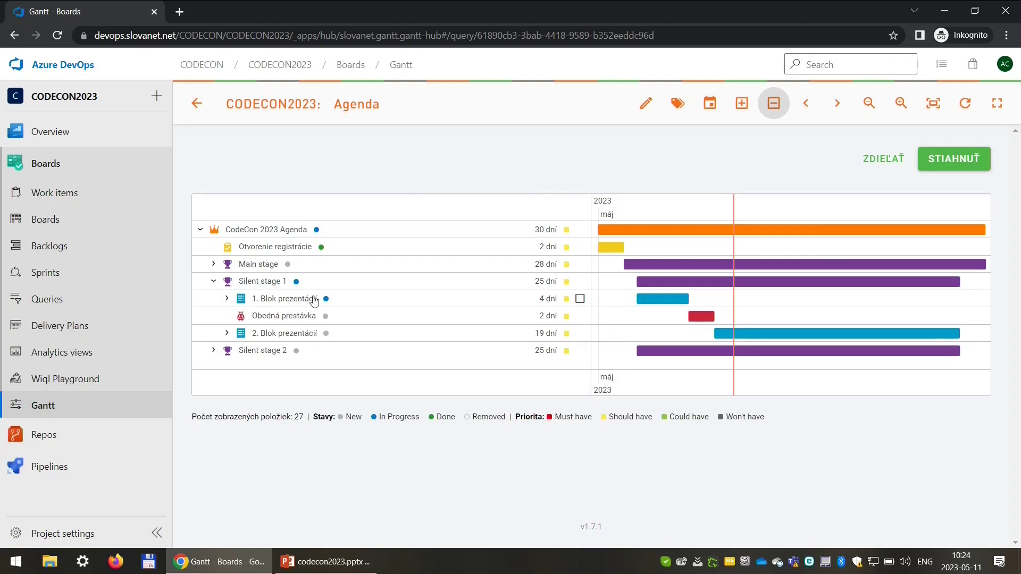
left_click(227, 298)
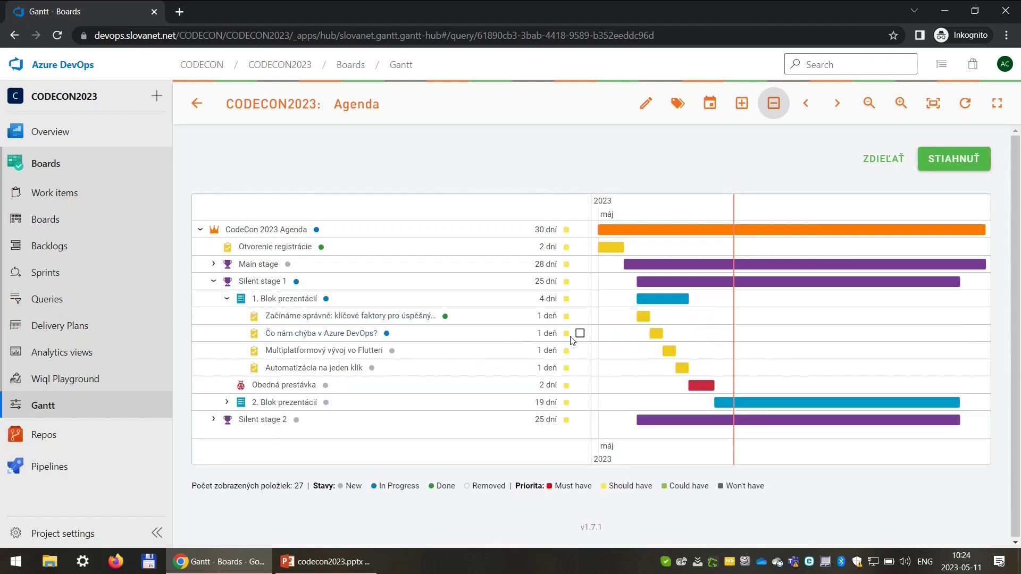
Select the task "Čo nám chýba v Azure DevOps?" in the Gantt chart and view its start and end date editor without changing anything
left_click(581, 335)
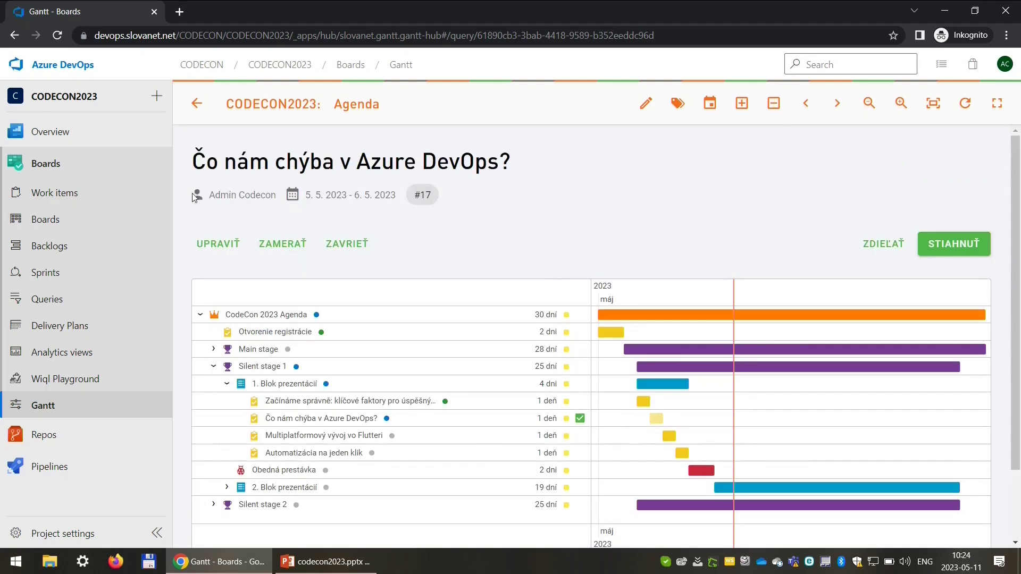
left_click(218, 243)
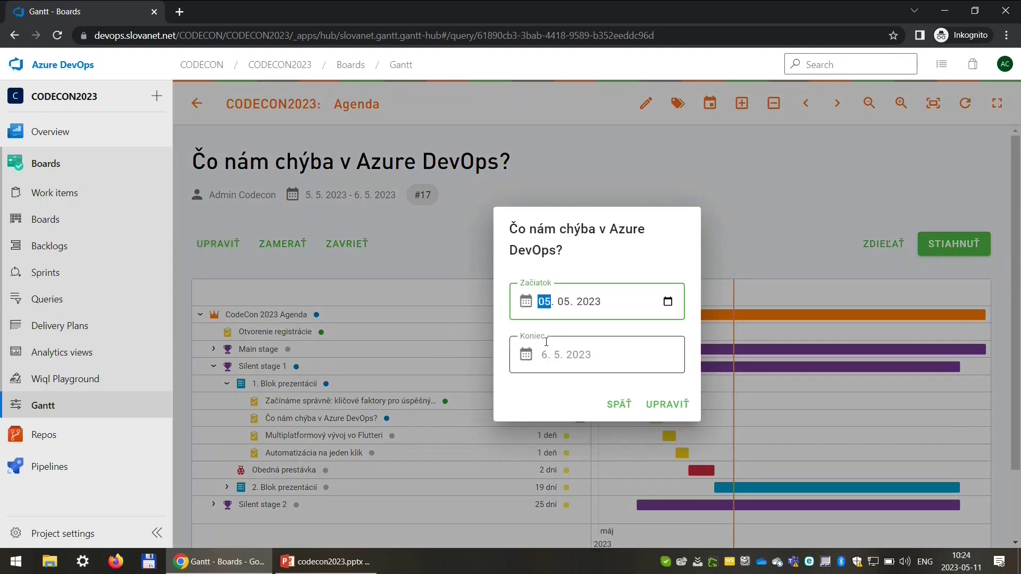
left_click(619, 408)
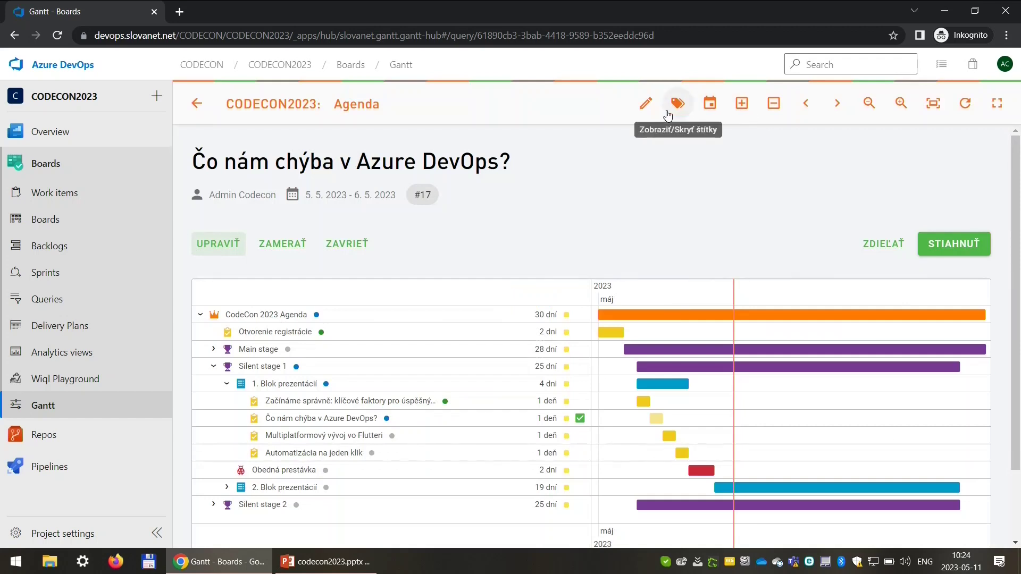
Show the work item tags in the Gantt chart and review them on the Silent stage 1 tasks
left_click(668, 113)
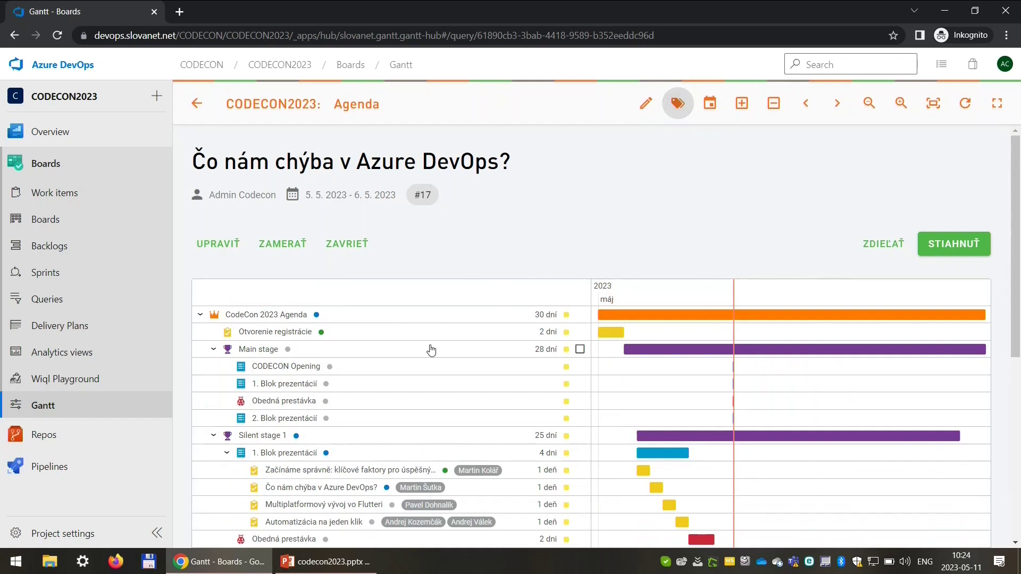
scroll(432, 349, "down", 3)
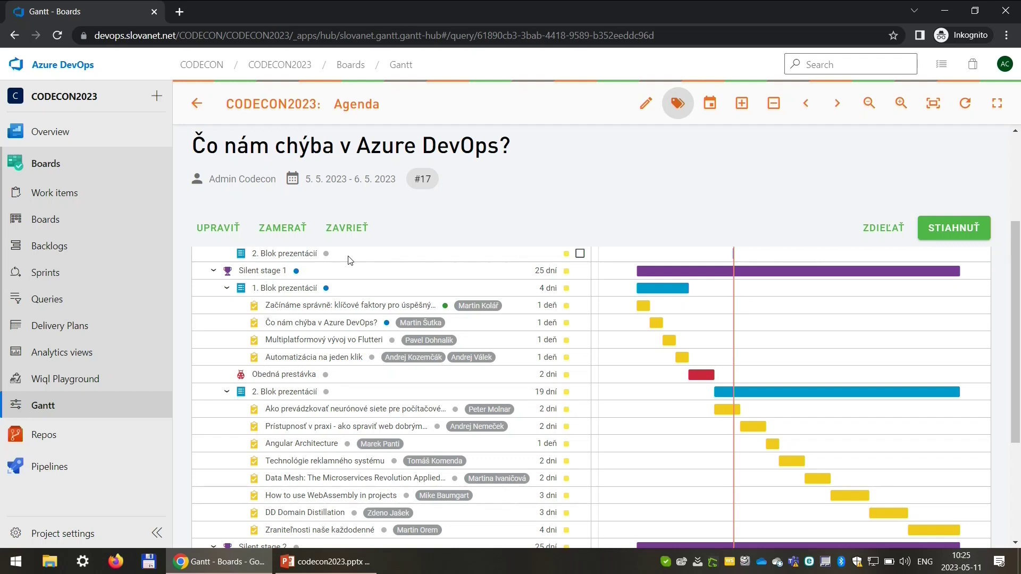
Open the project wiki, expand its page tree and view the Agenda and Main stage pages
left_click(51, 132)
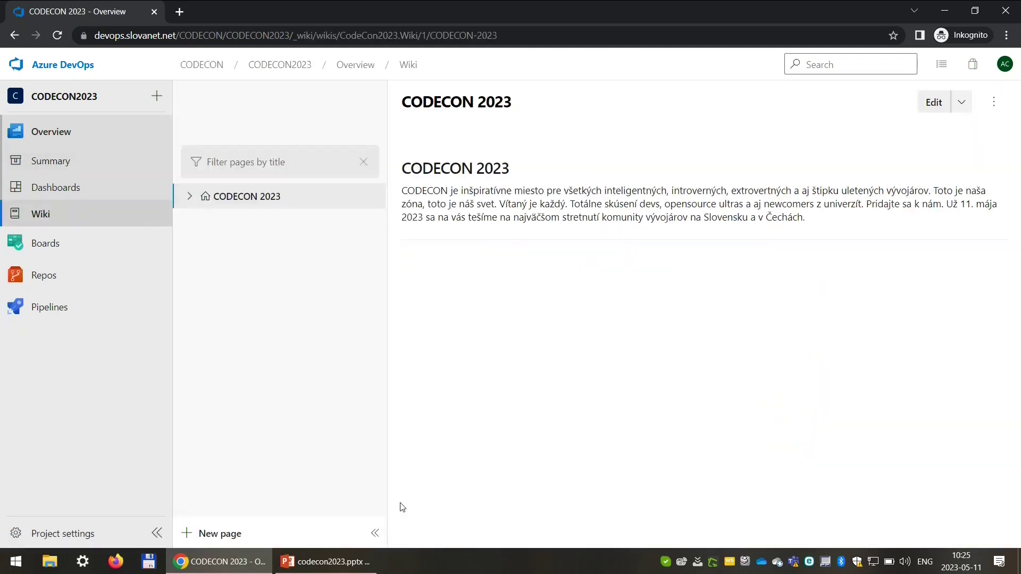
left_click(189, 196)
left_click(200, 222)
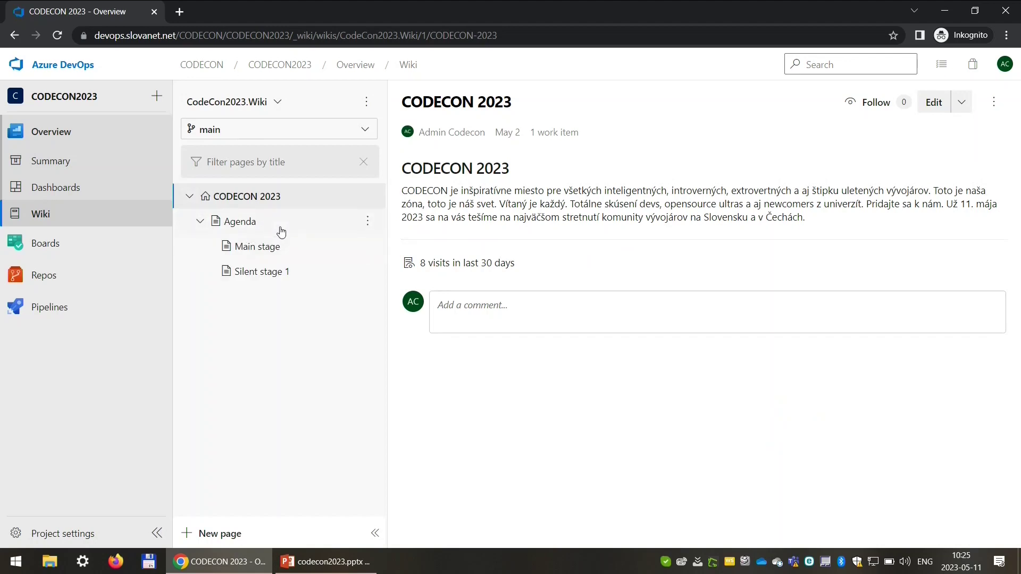
left_click(281, 232)
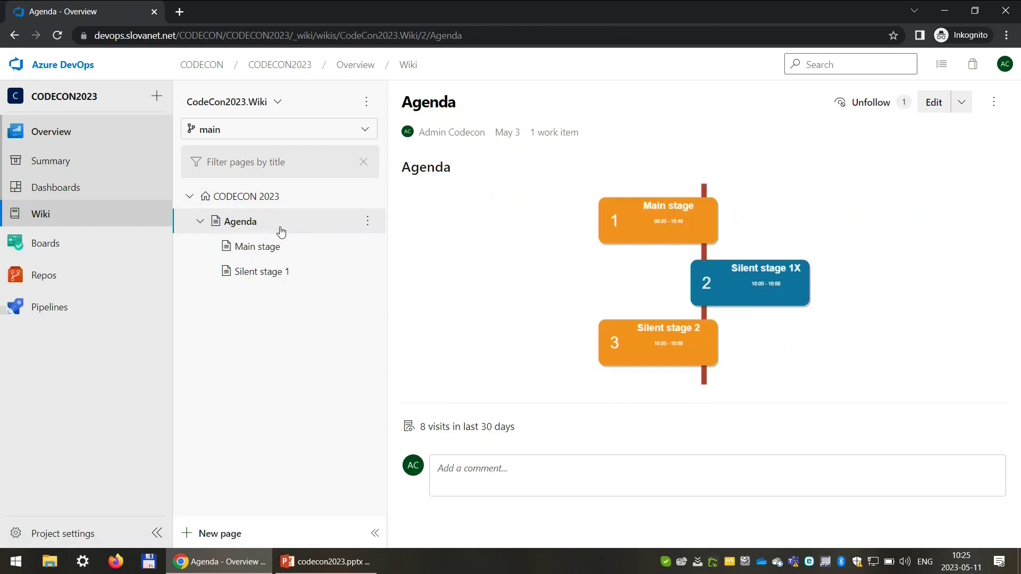
left_click(274, 254)
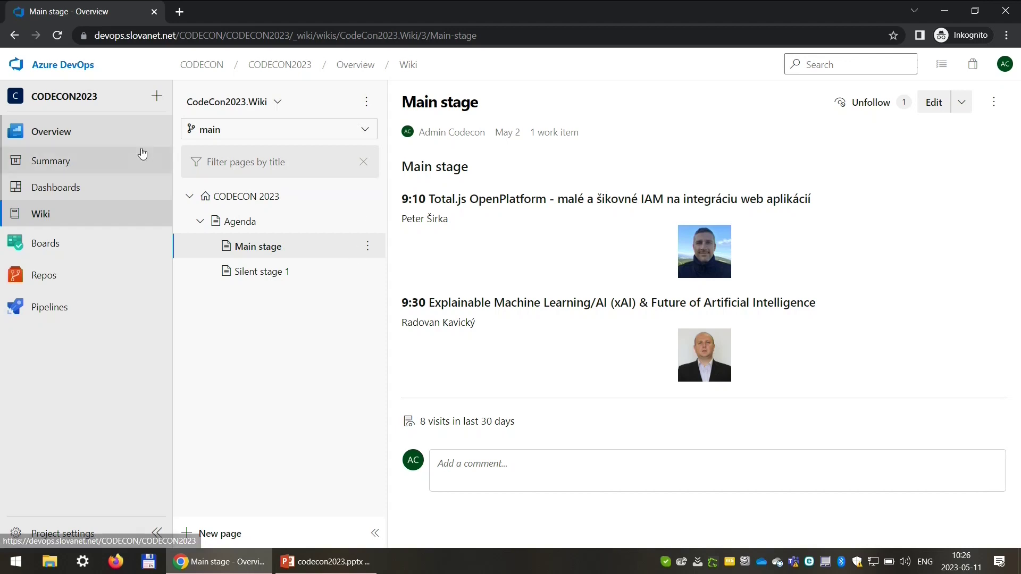
Open the Agenda Wiki task from the team dashboard and review its linked wiki pages and the option to export them to PDF
left_click(85, 190)
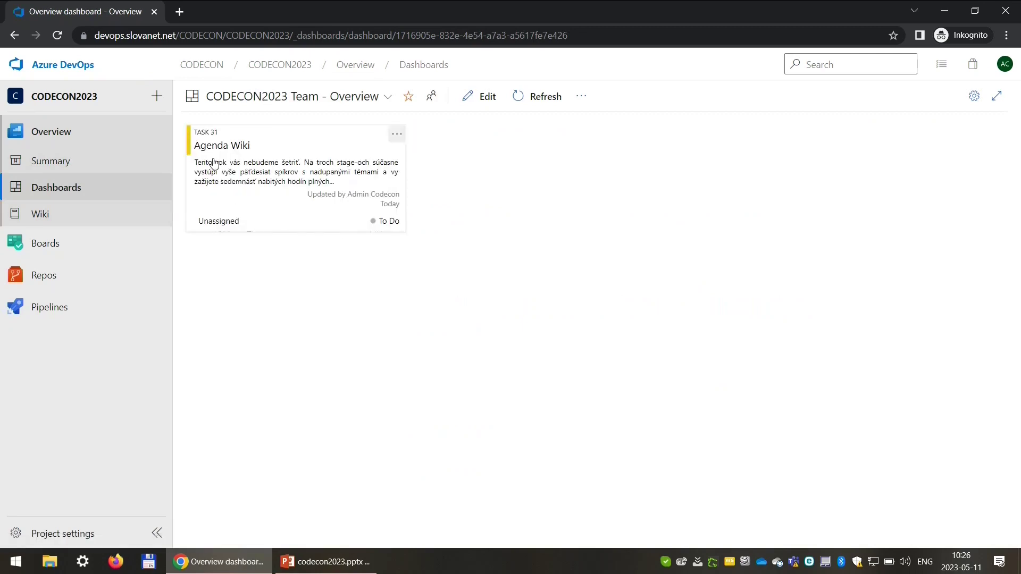
left_click(222, 154)
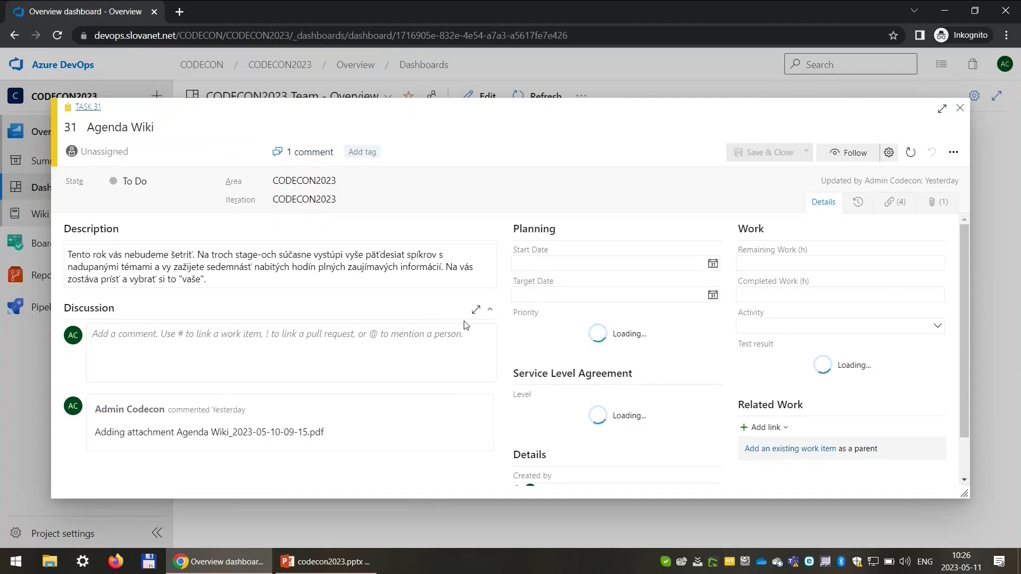
left_click(903, 205)
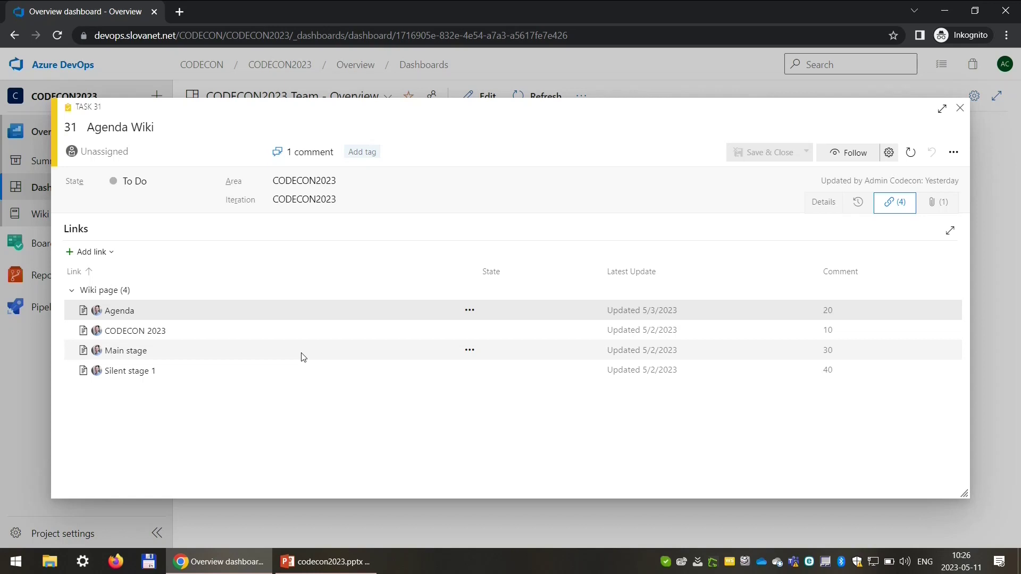
left_click(954, 153)
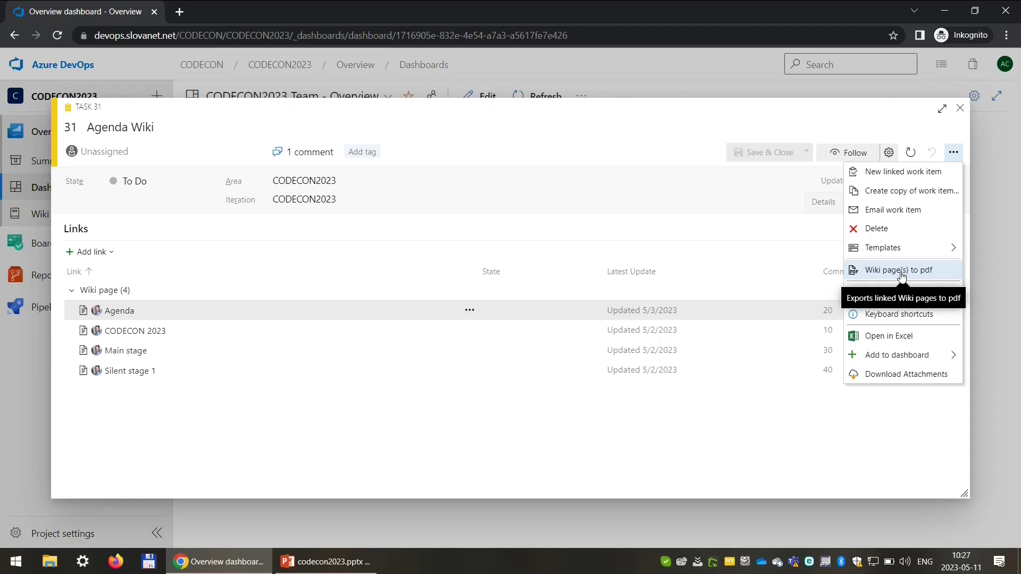
left_click(823, 202)
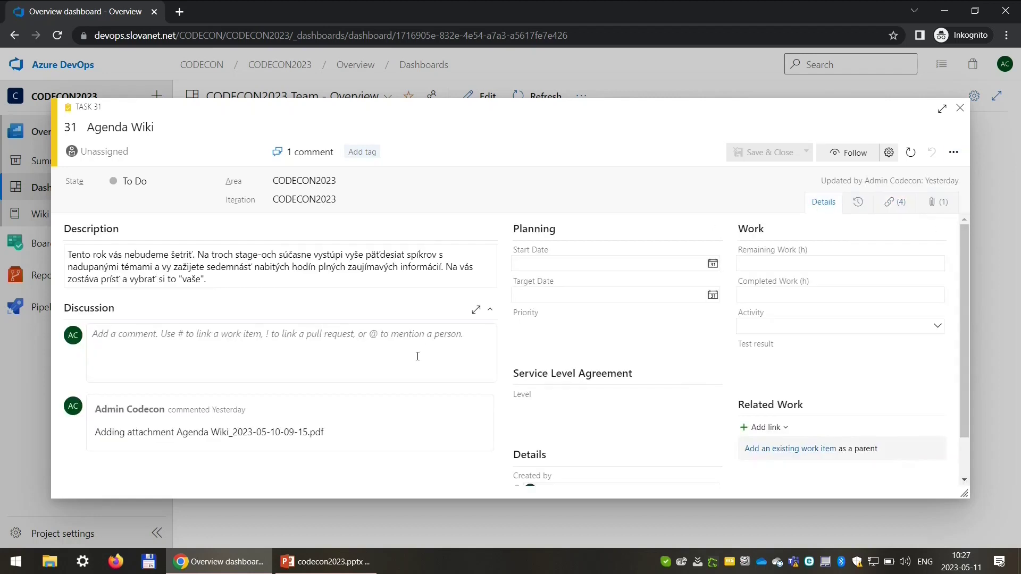
left_click(950, 204)
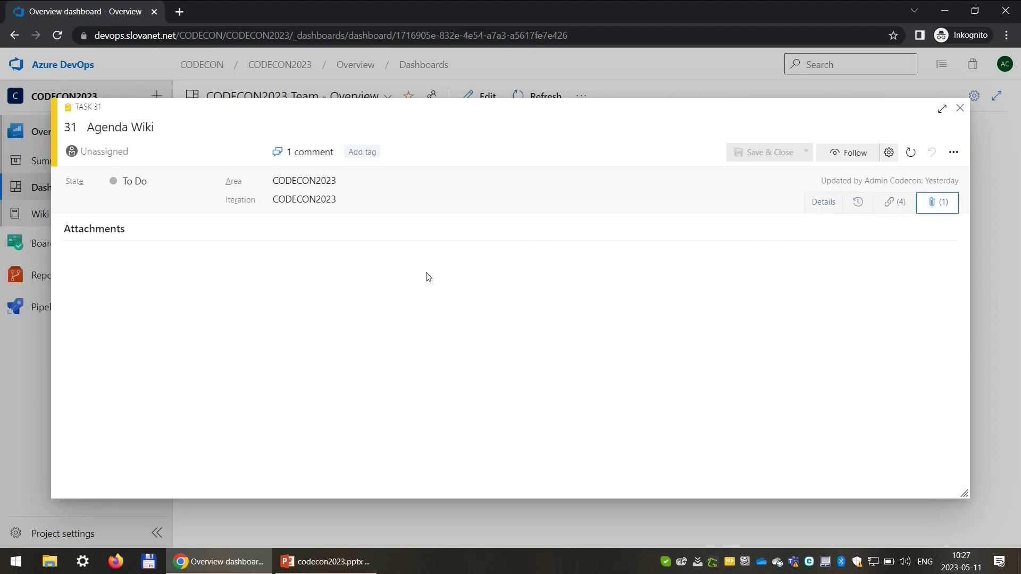
left_click(136, 296)
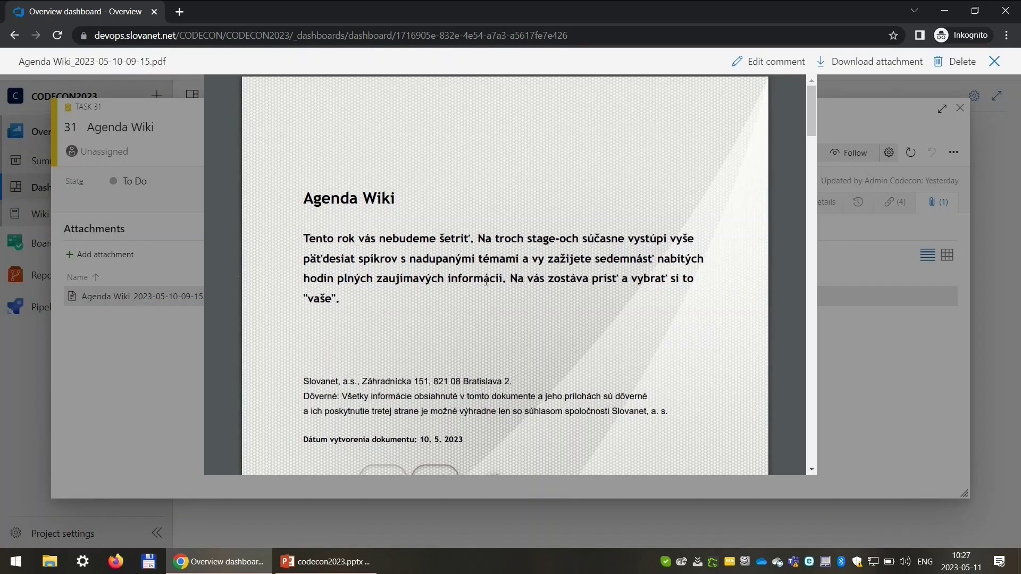
scroll(486, 281, "down", 4)
scroll(383, 132, "up", 2)
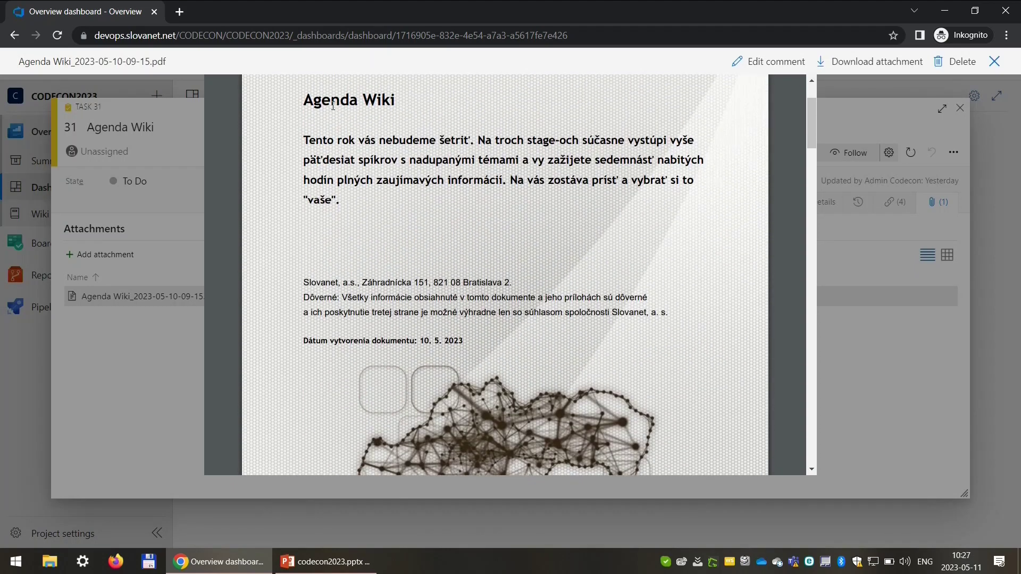
scroll(348, 174, "down", 10)
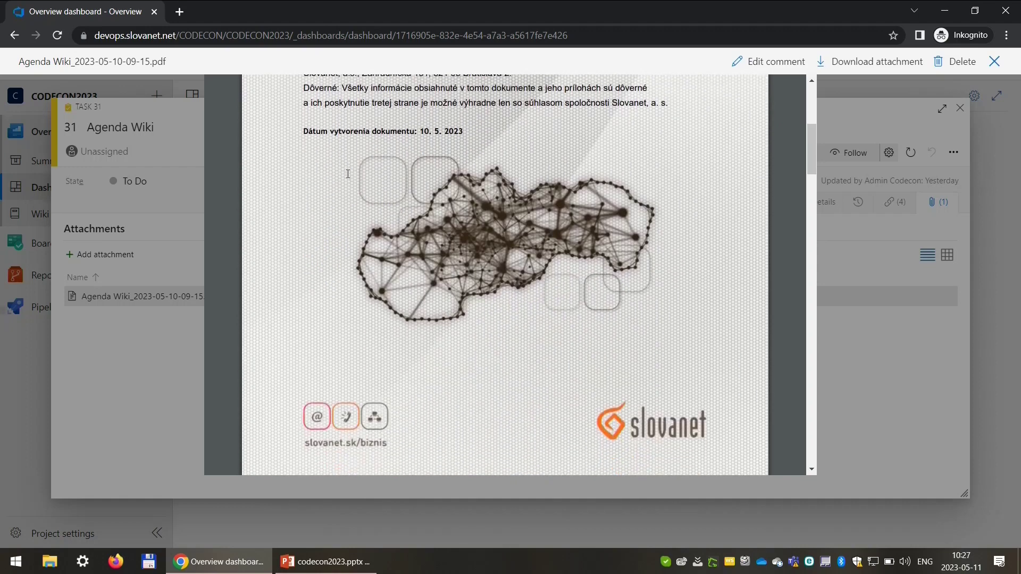
scroll(347, 174, "down", 3)
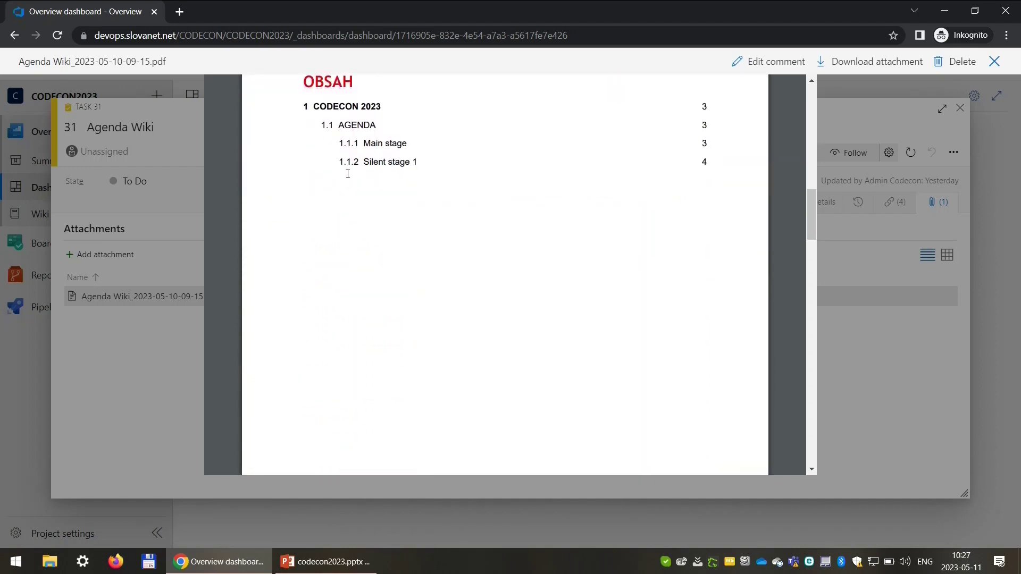
Jump to the Silent stage 1 chapter from the PDF's contents, review it, and close the preview and the task
left_click(375, 162)
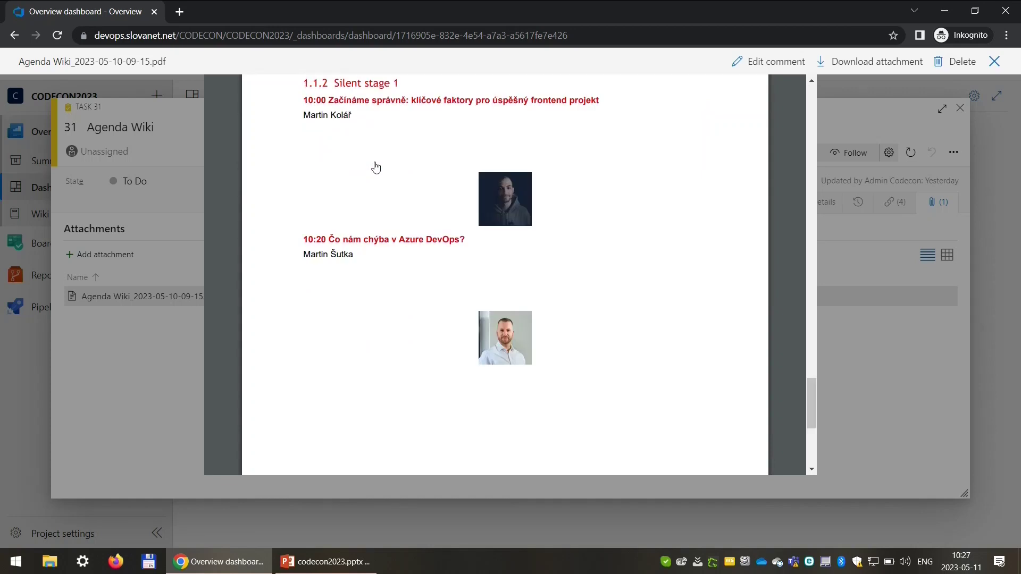
scroll(376, 167, "down", 2)
scroll(376, 167, "up", 4)
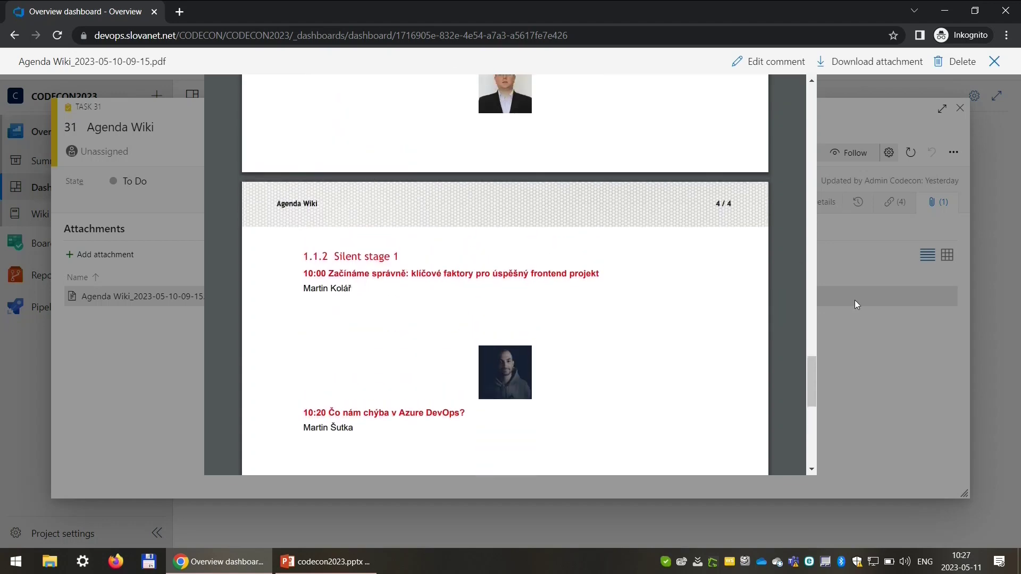
left_click(855, 304)
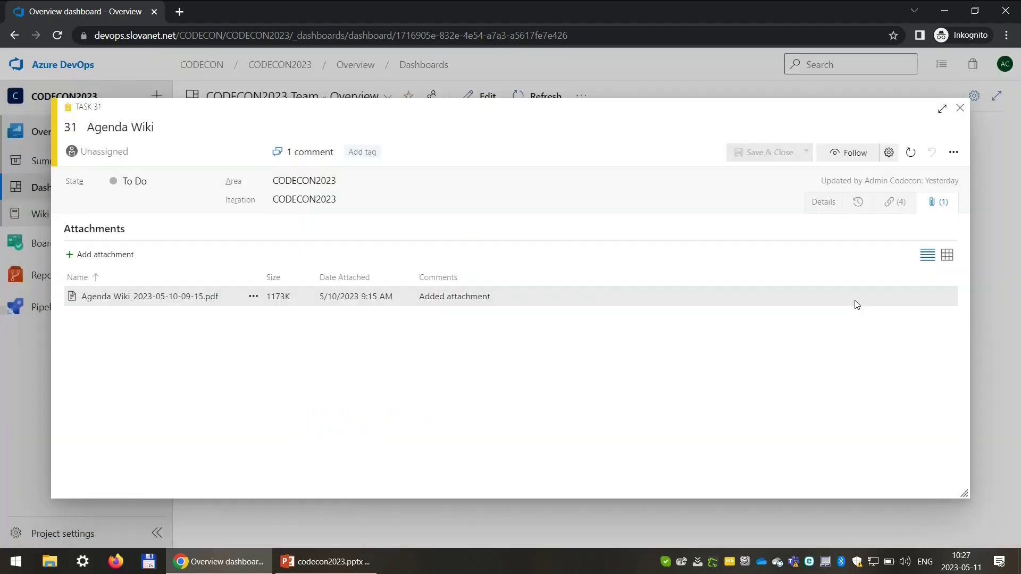
left_click(960, 108)
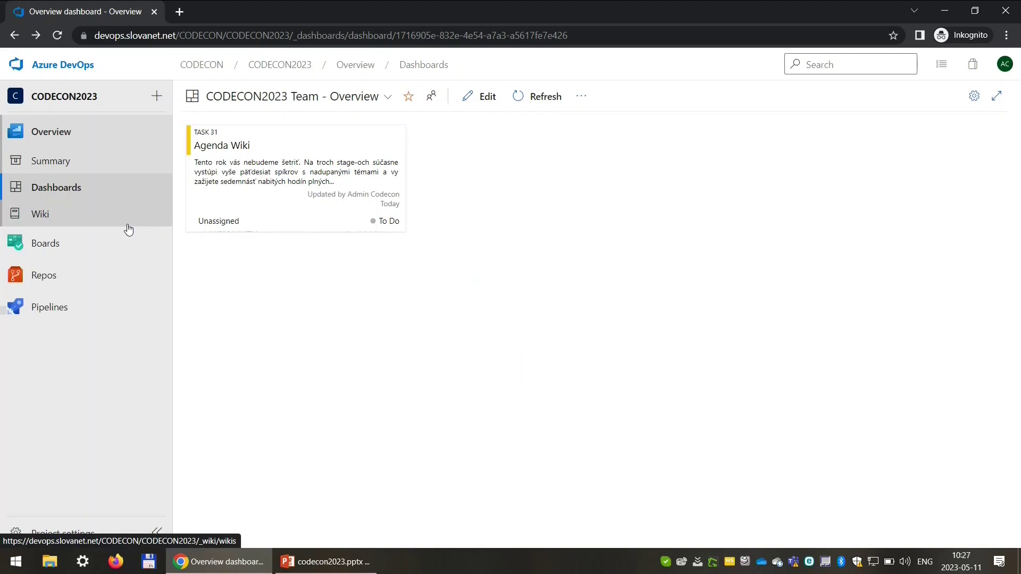
Return to the project wiki, expand the CODECON 2023 page tree and open the Agenda page
left_click(127, 225)
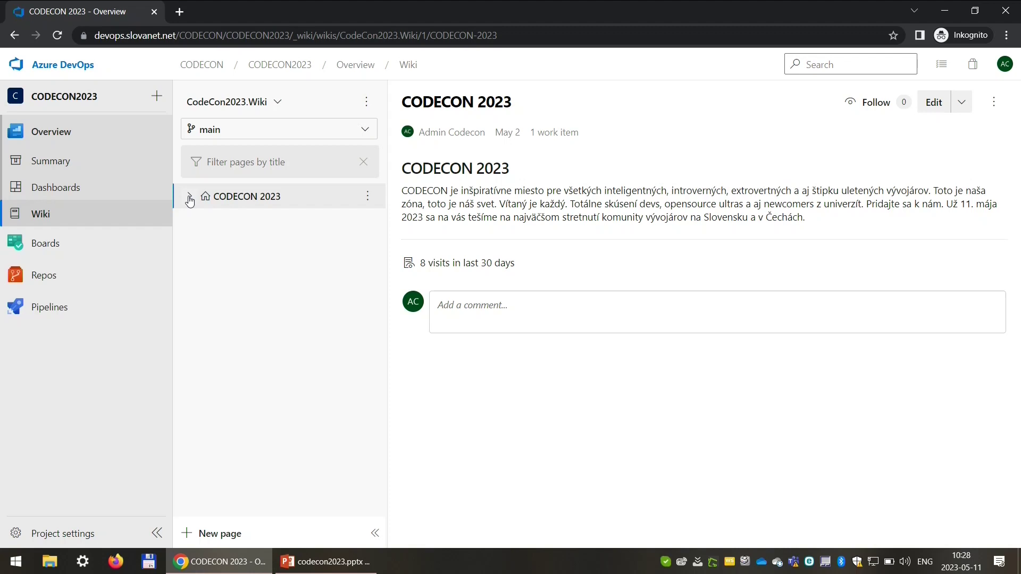
left_click(189, 198)
left_click(198, 226)
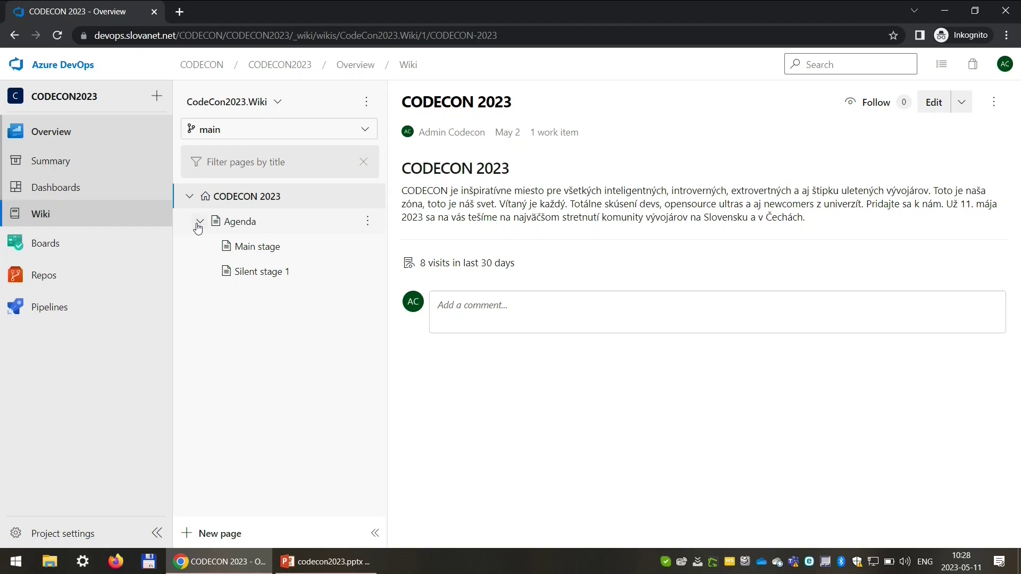
left_click(244, 224)
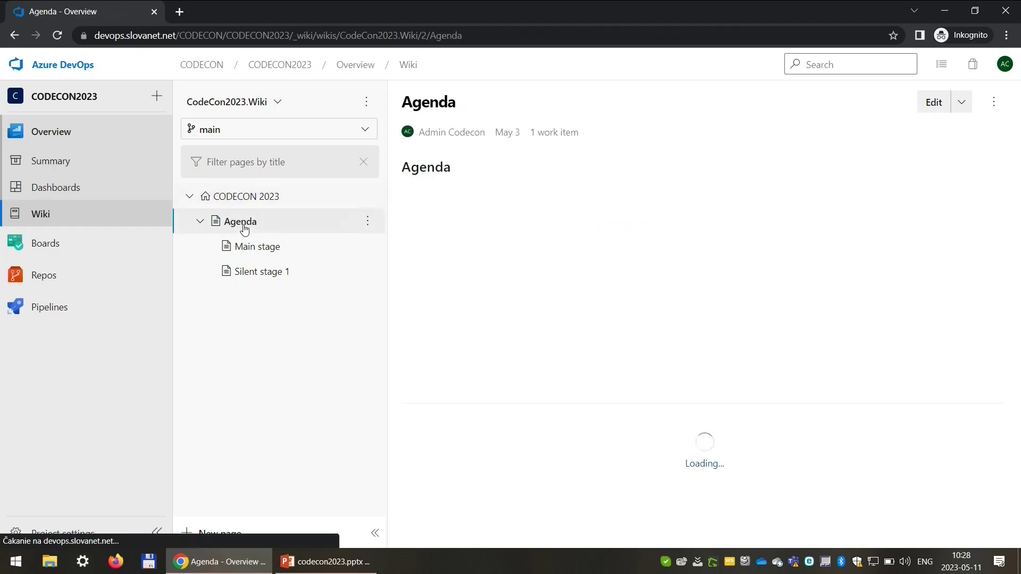